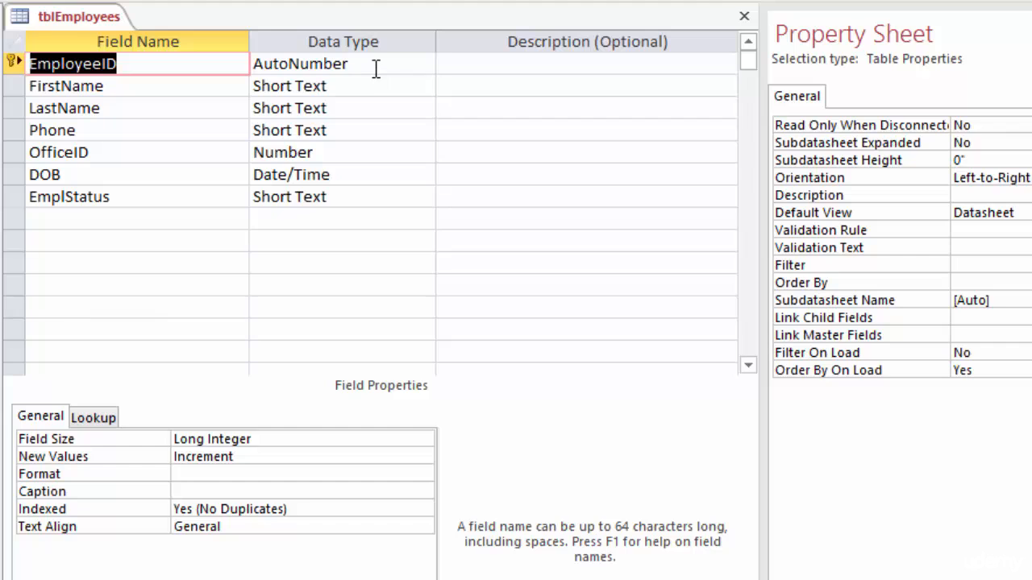
- Review the field properties of EmployeeID, Phone and DOB in the tblEmployees design and close the table
click(376, 66)
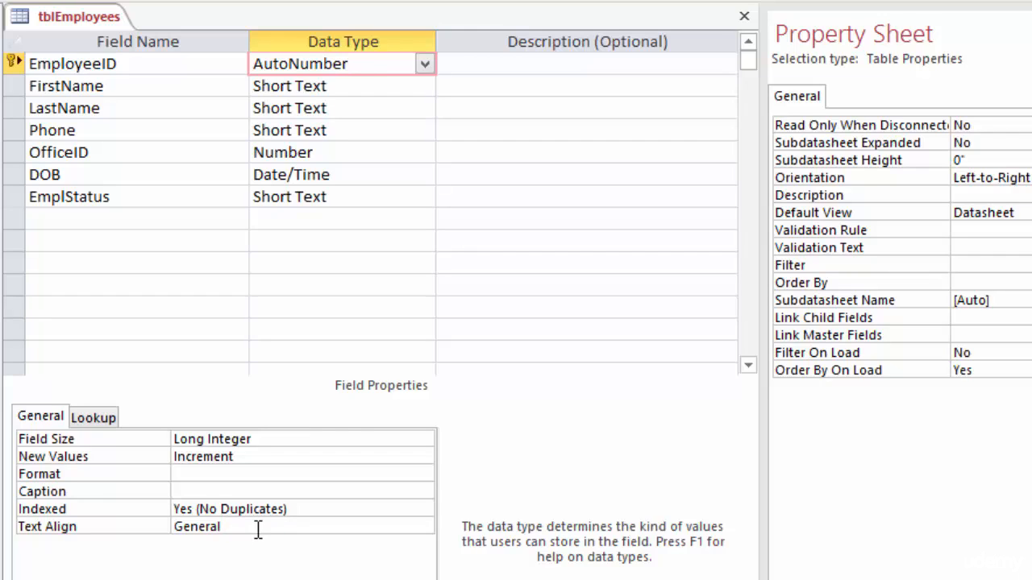
click(383, 130)
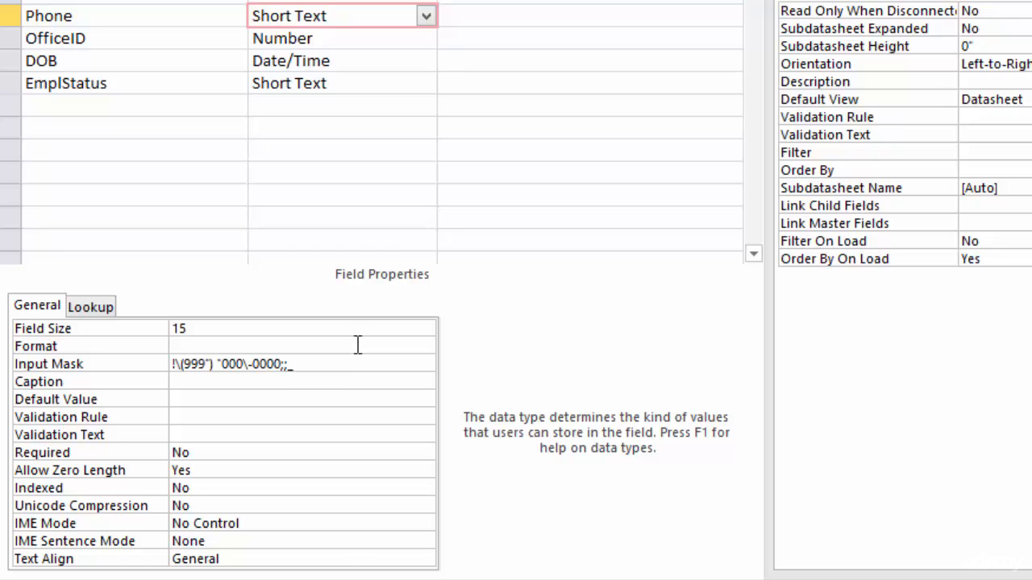
click(355, 61)
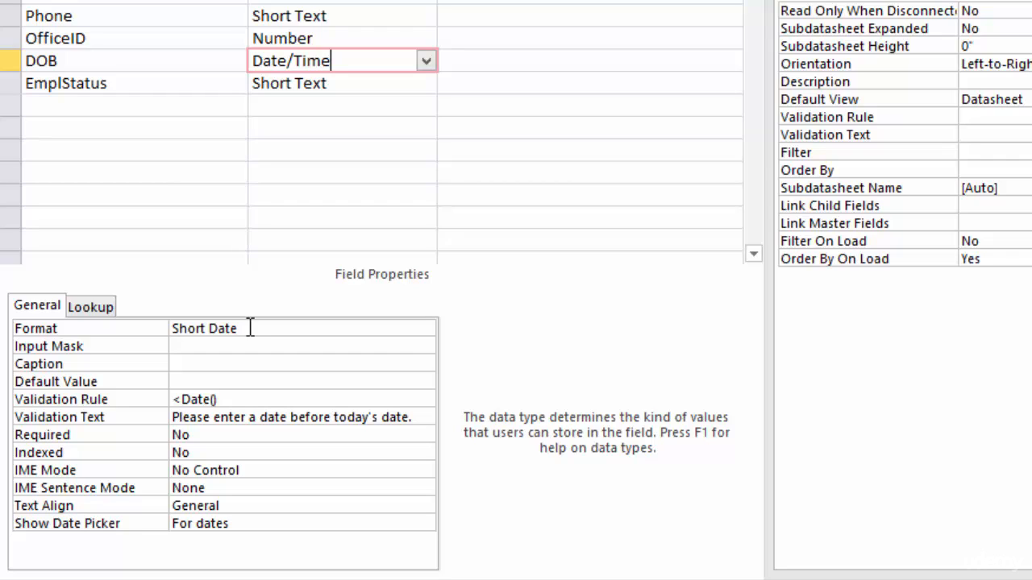
click(234, 399)
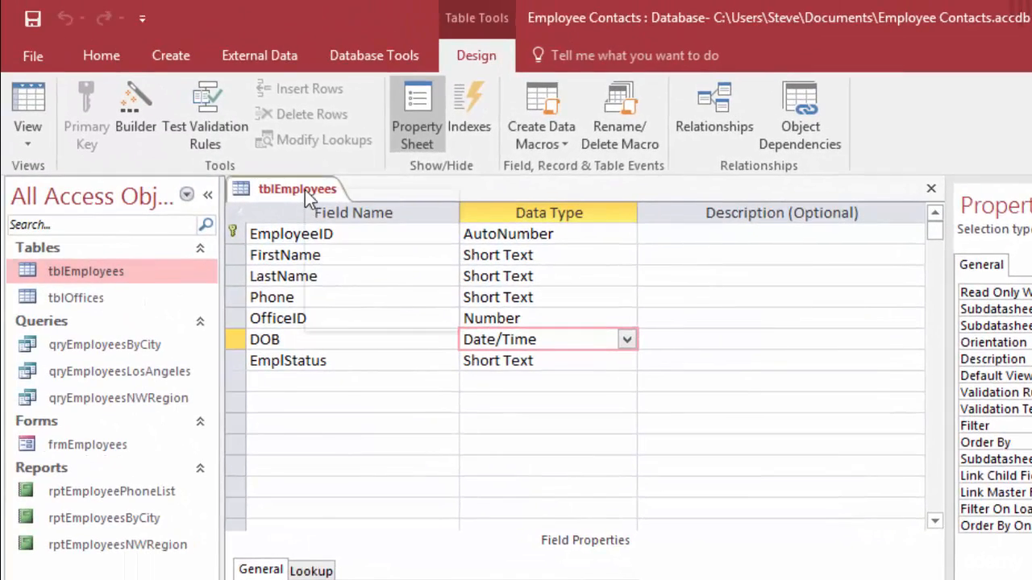
right_click(297, 180)
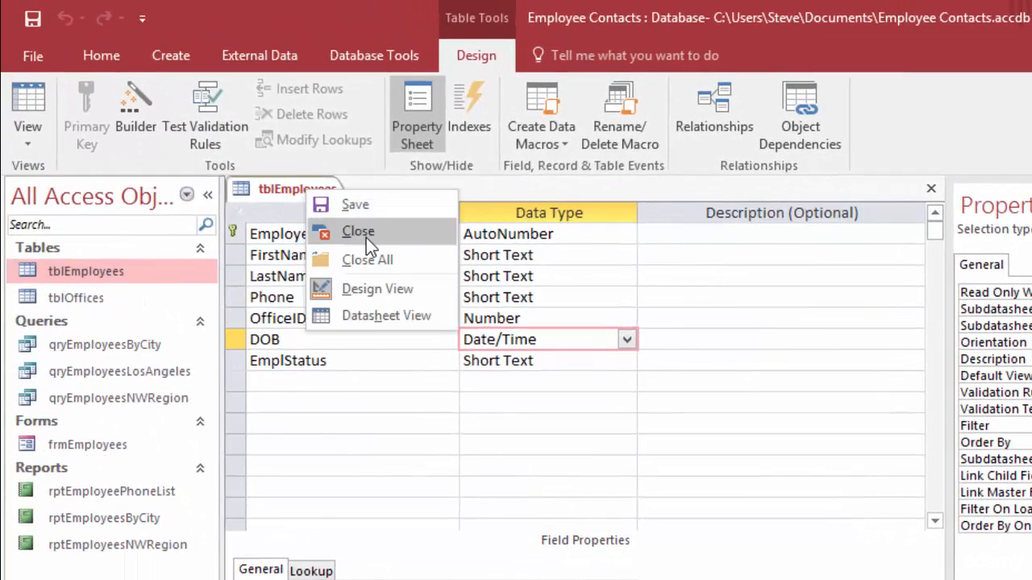
click(366, 238)
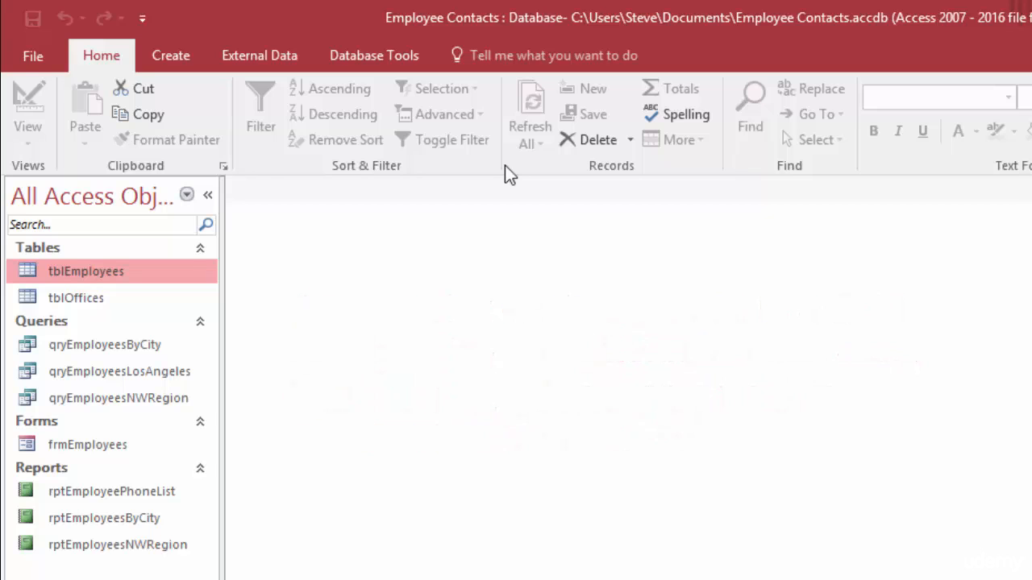
- Open the database relationships, enlarge the tblEmployees box to show all its fields and move tblOffices slightly away from it
click(360, 54)
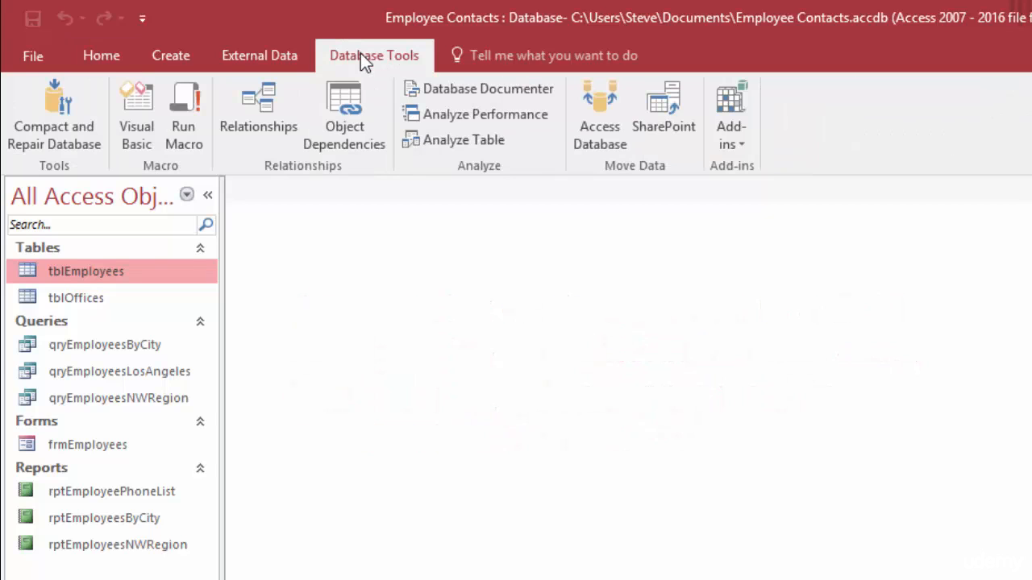
click(252, 103)
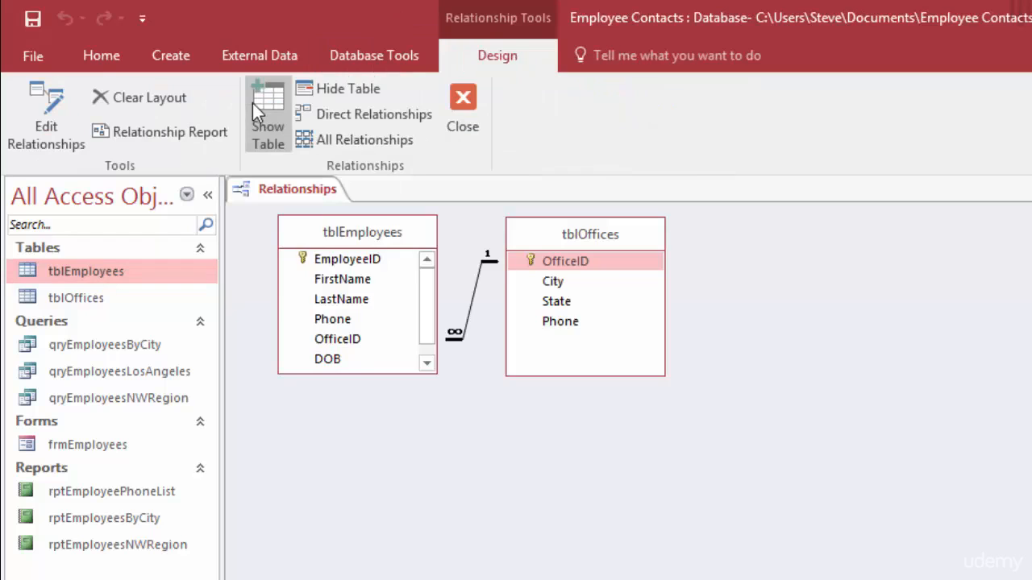
drag(411, 375, 353, 420)
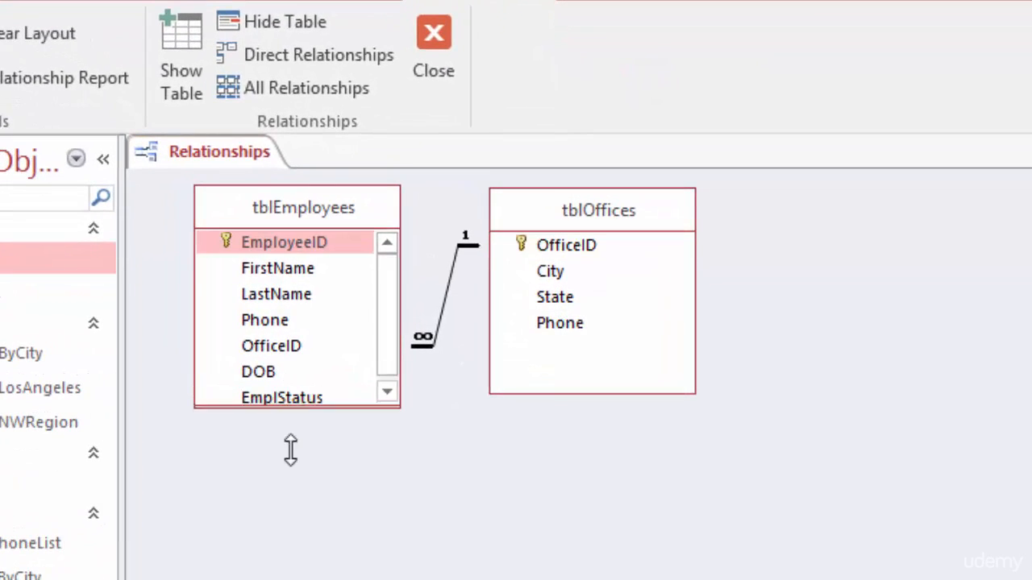
drag(290, 451, 334, 477)
drag(636, 211, 668, 214)
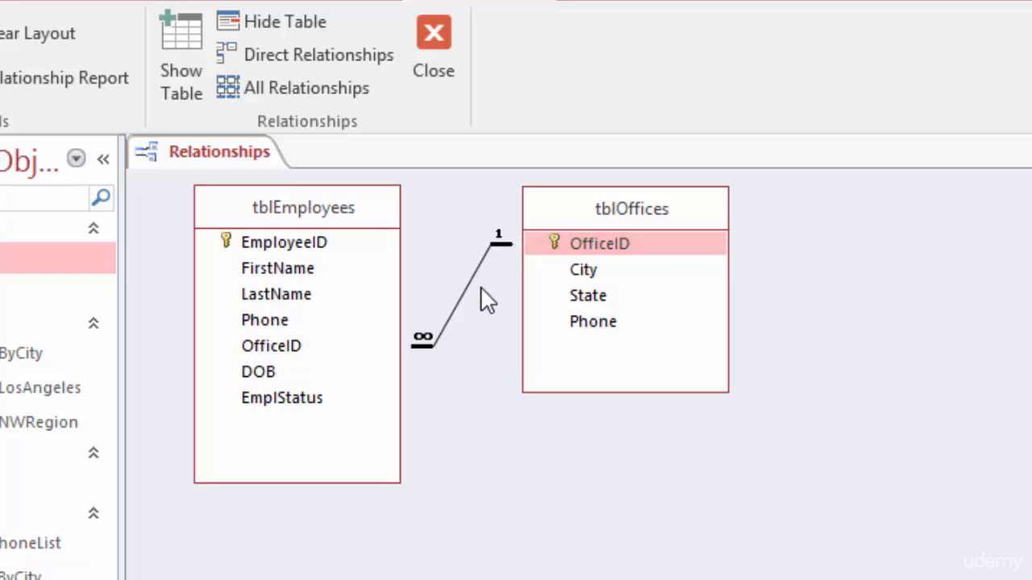
- Inspect the OfficeID fields linking tblEmployees and tblOffices, and close the relationships without saving the layout
click(266, 354)
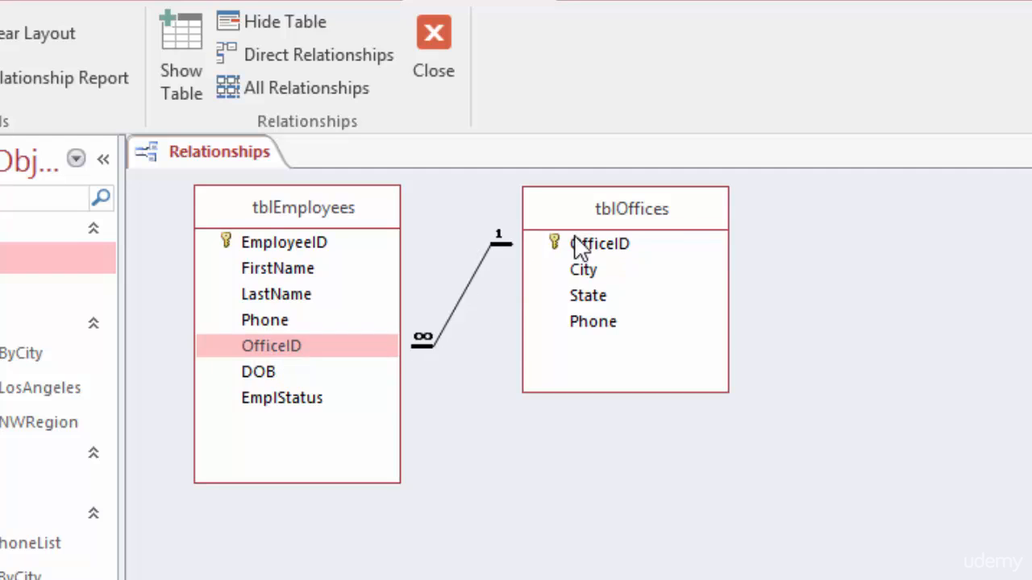
click(617, 260)
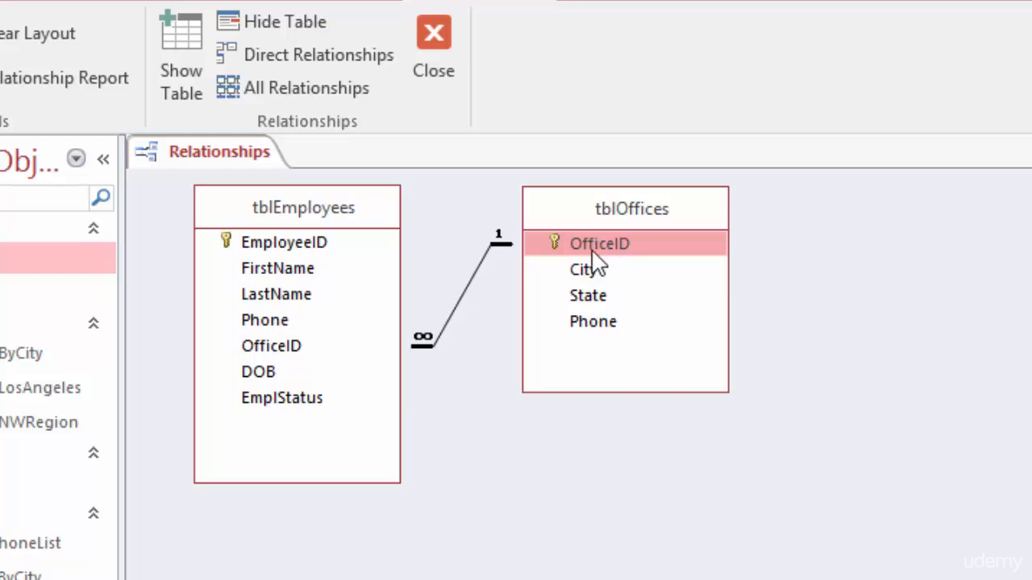
click(292, 351)
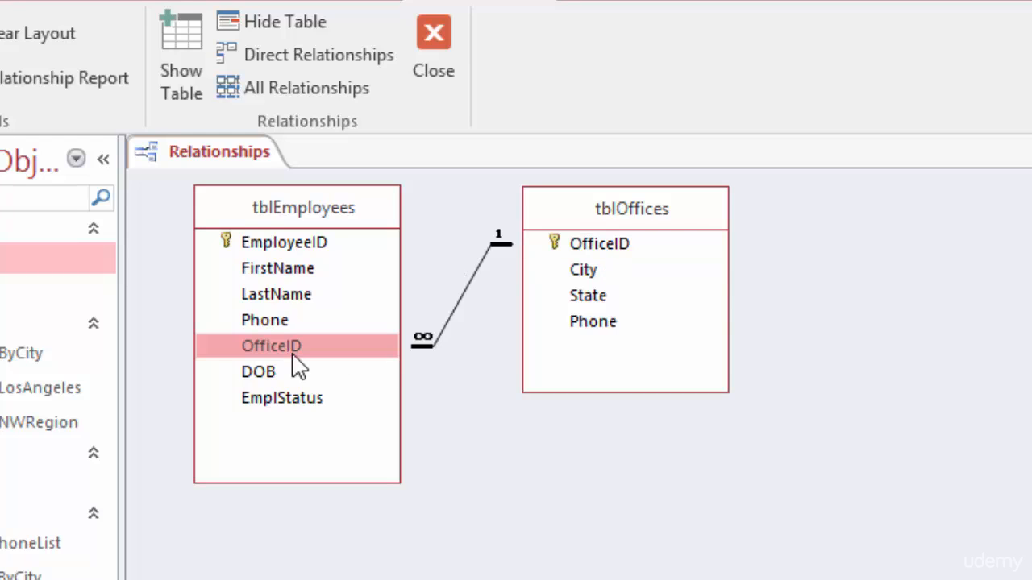
click(614, 247)
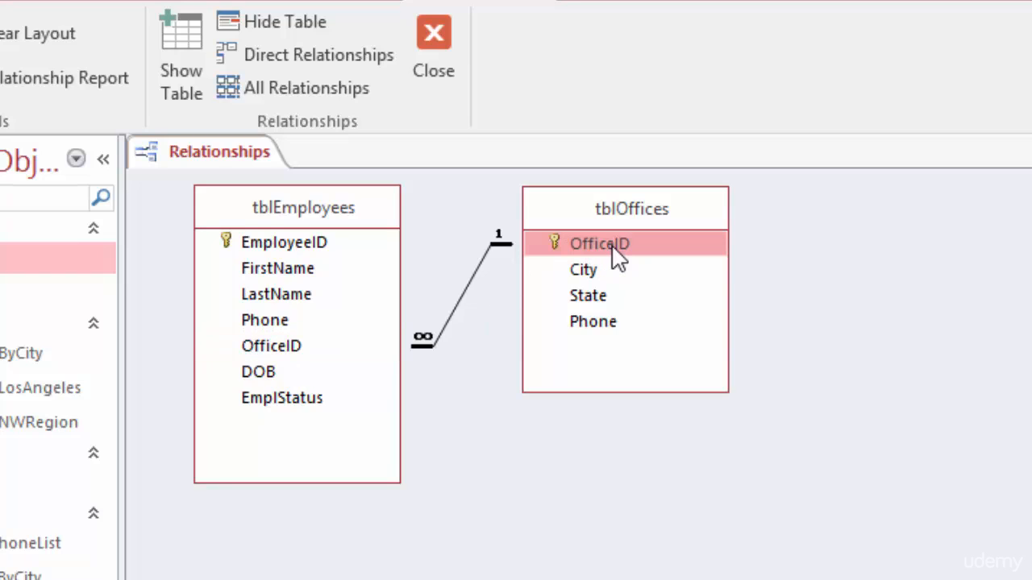
click(288, 357)
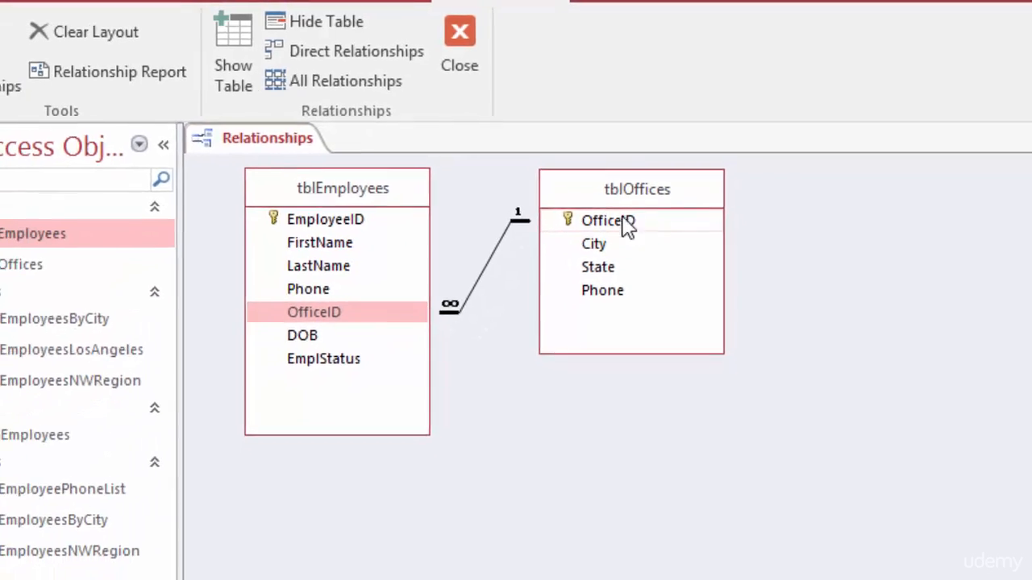
click(483, 36)
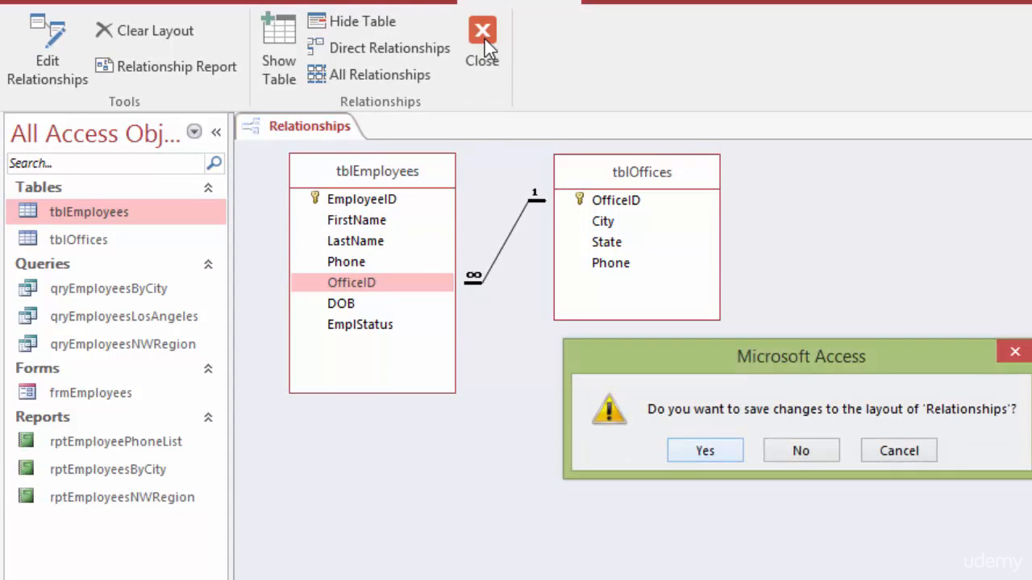
click(801, 451)
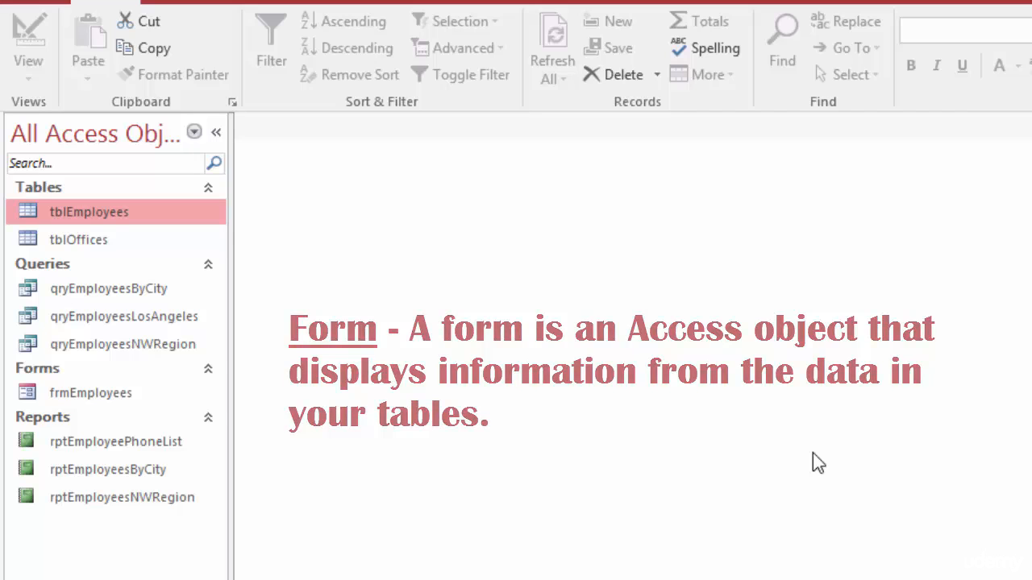
- Open the frmEmployees form, view the Office and Employee Status choices, and close the form without changing the record
double_click(81, 395)
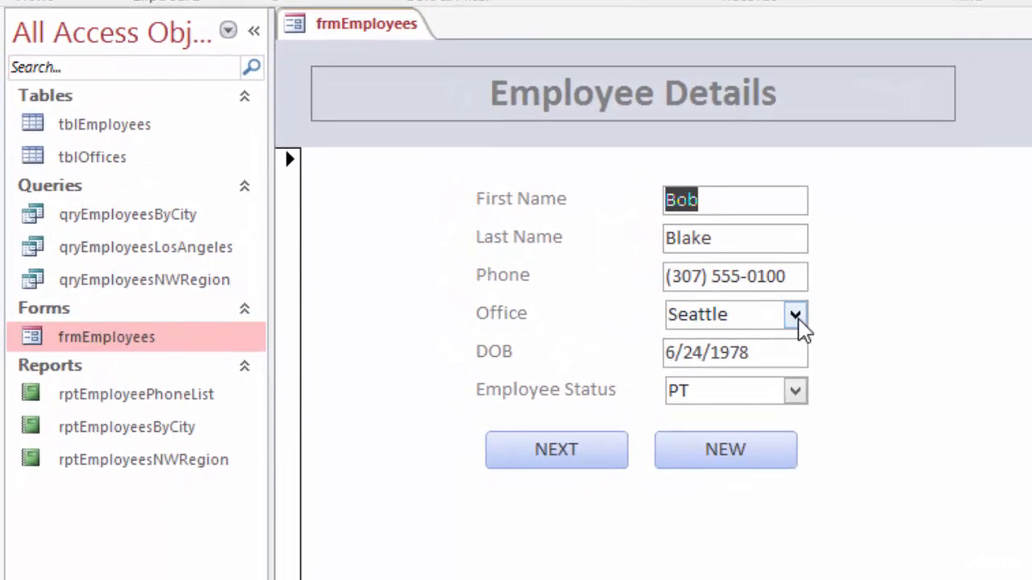
click(796, 316)
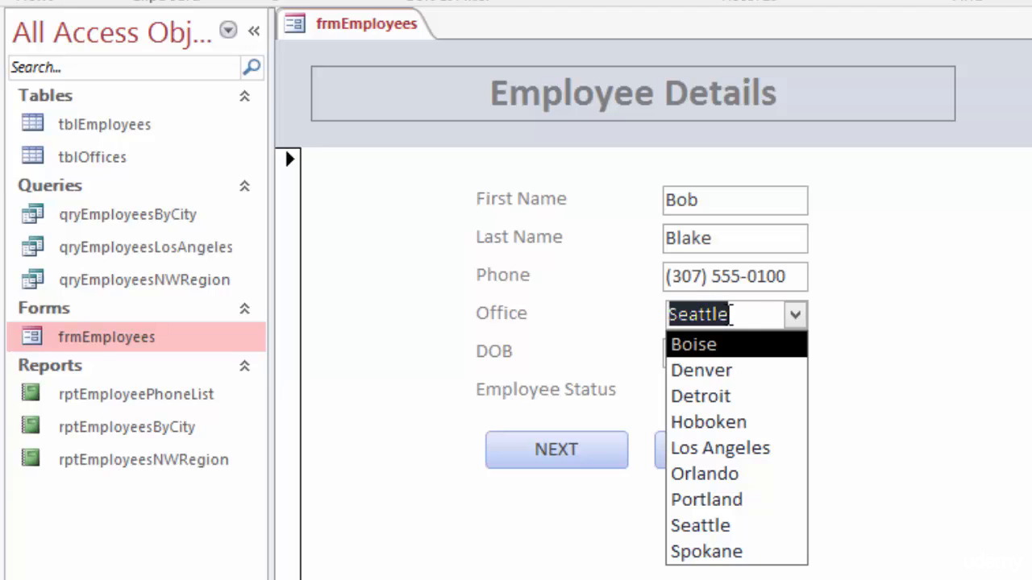
click(796, 316)
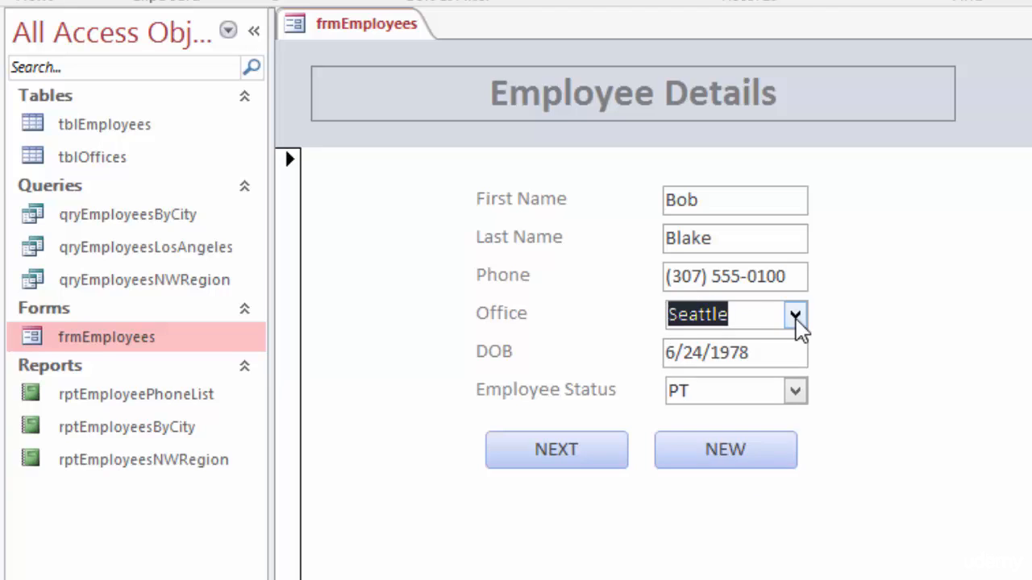
click(801, 392)
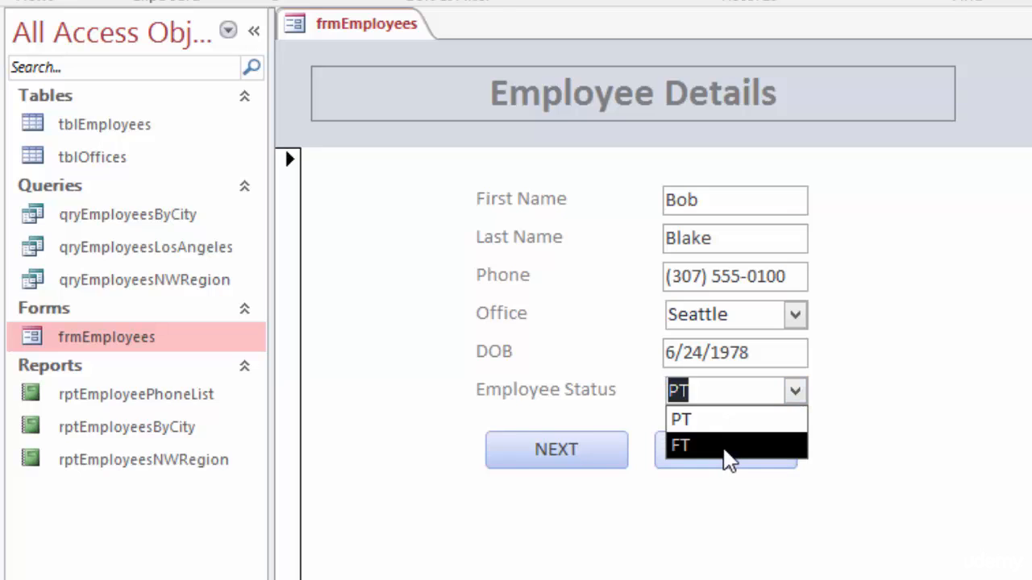
right_click(335, 20)
click(403, 80)
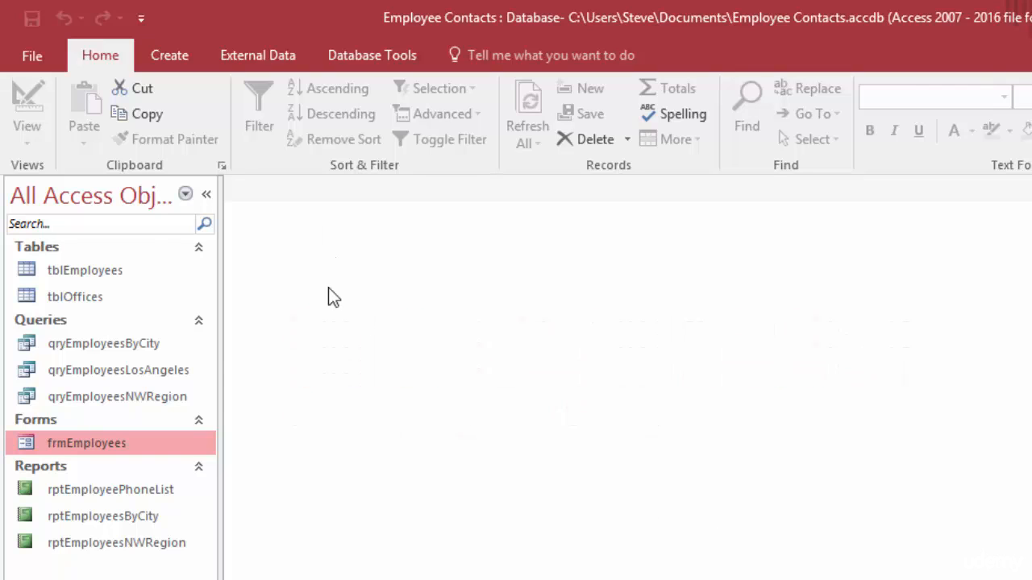
- Start exporting the tblEmployees table to the text file tblEmployees.txt in Documents, without formatting and layout
click(78, 276)
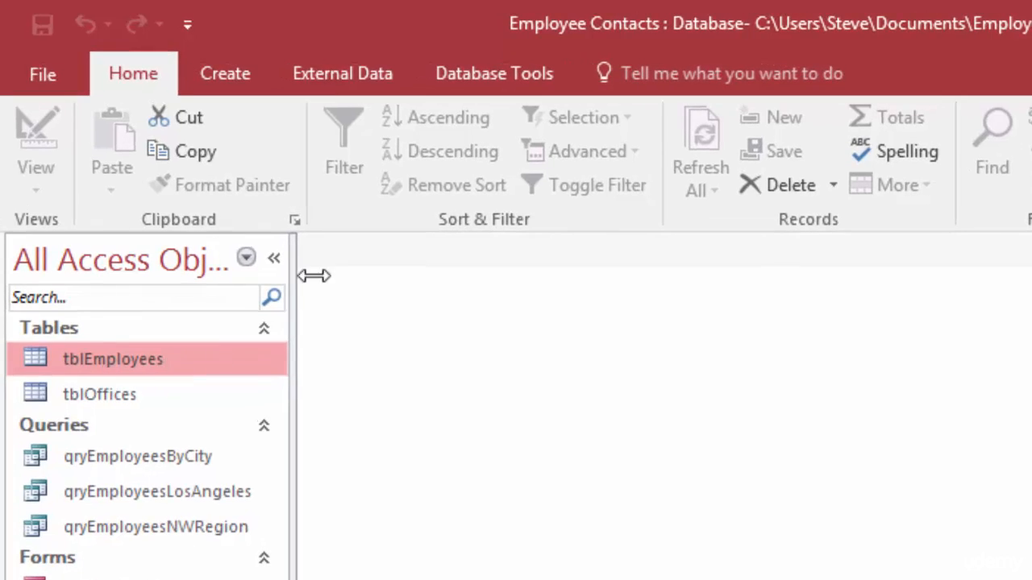
click(324, 79)
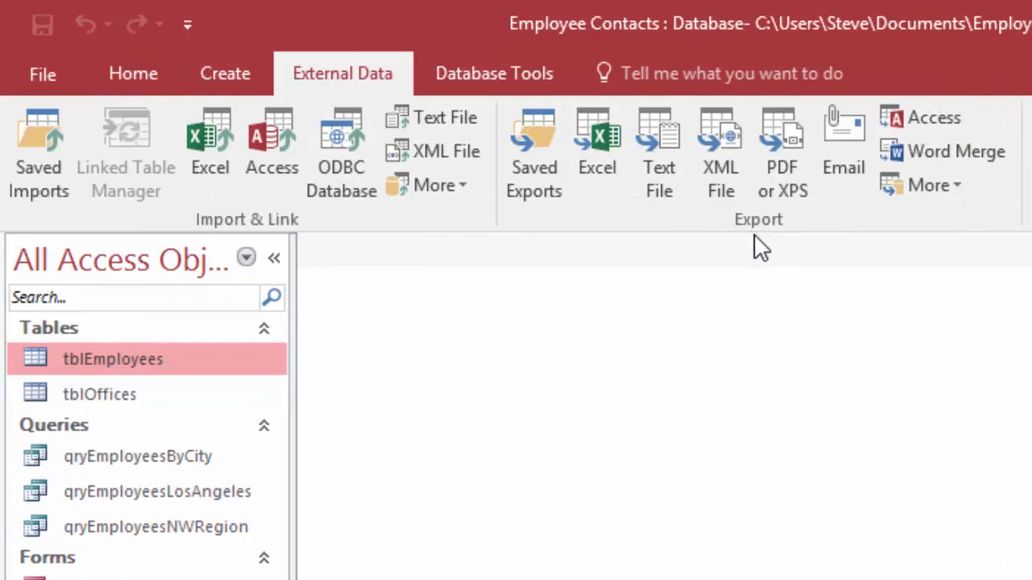
click(652, 129)
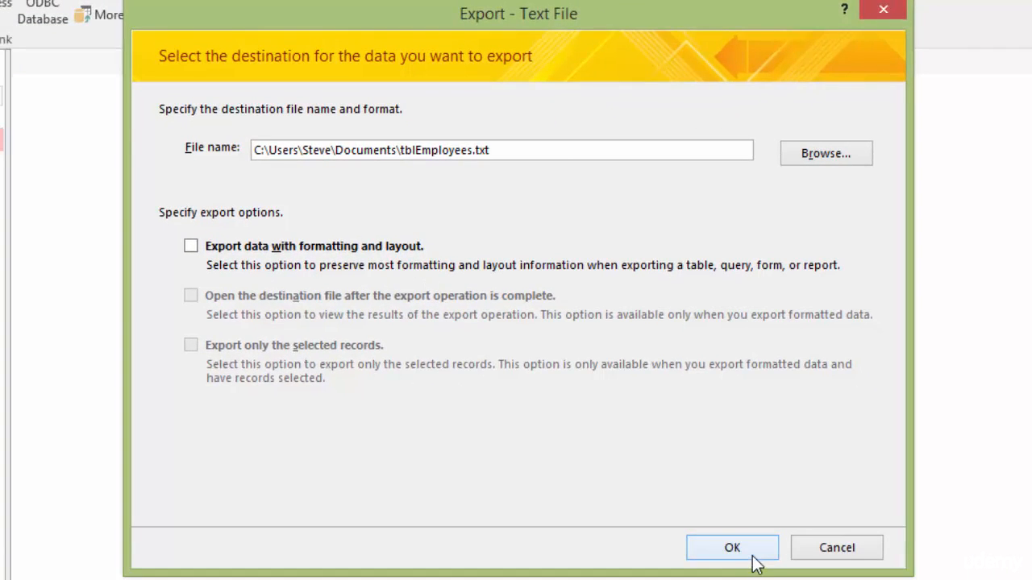
click(753, 555)
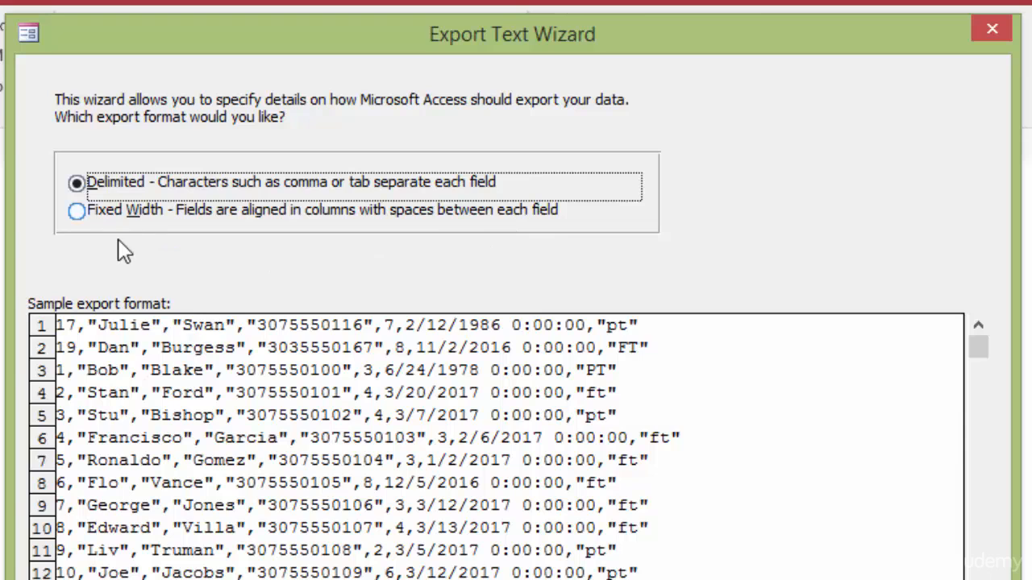
- Choose the Fixed Width export format and check the proposed field breaks across all columns
click(78, 214)
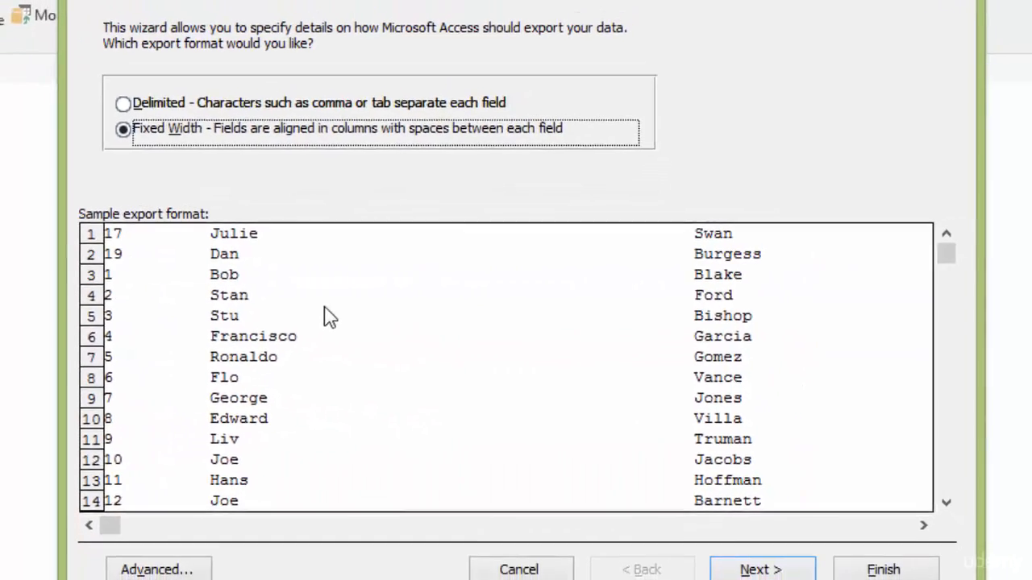
click(767, 564)
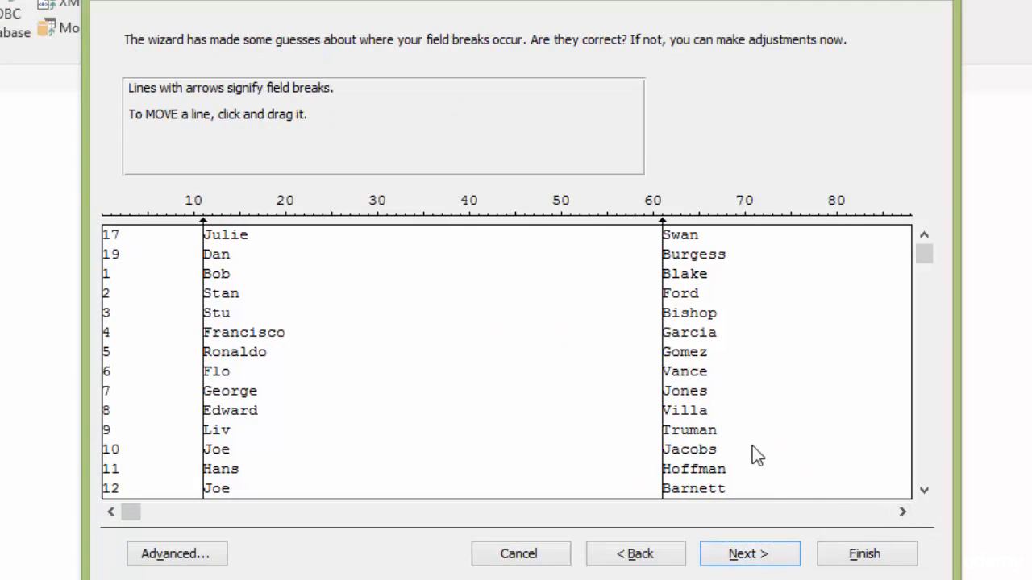
click(902, 512)
click(902, 512)
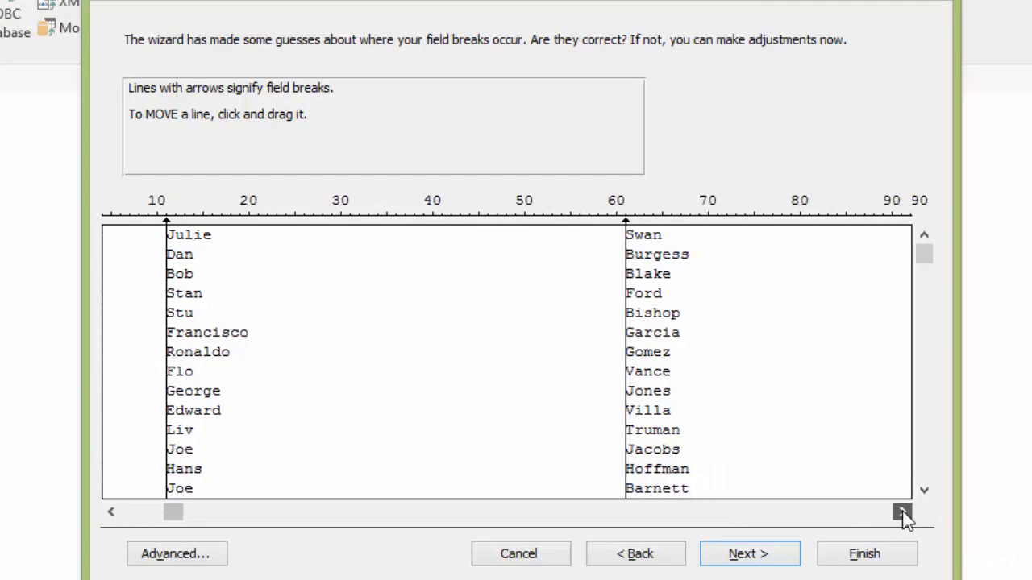
drag(903, 514, 902, 514)
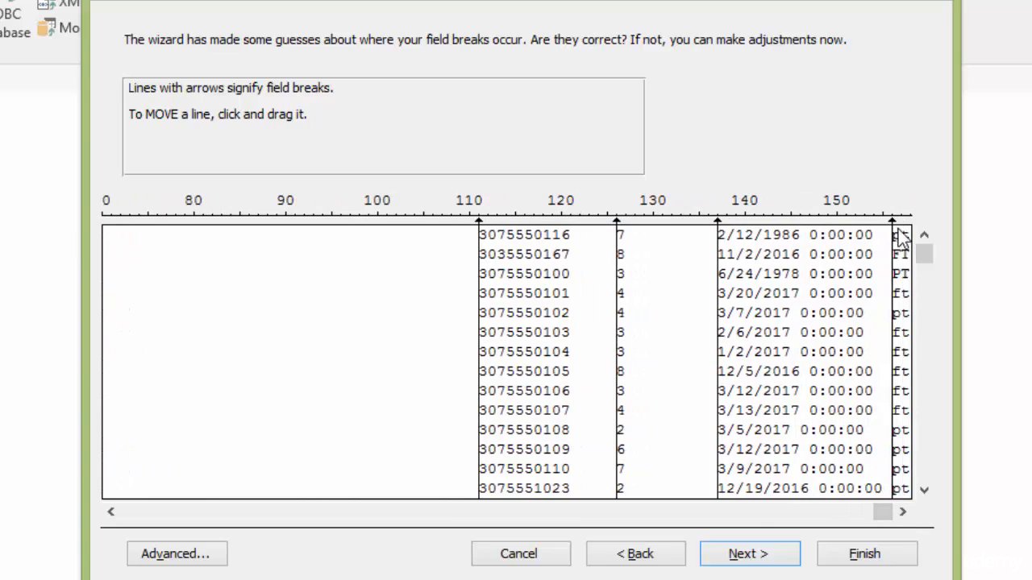
drag(893, 226, 894, 229)
- Finish the export to tblEmployees.txt and close the wizard without saving the export steps
click(742, 555)
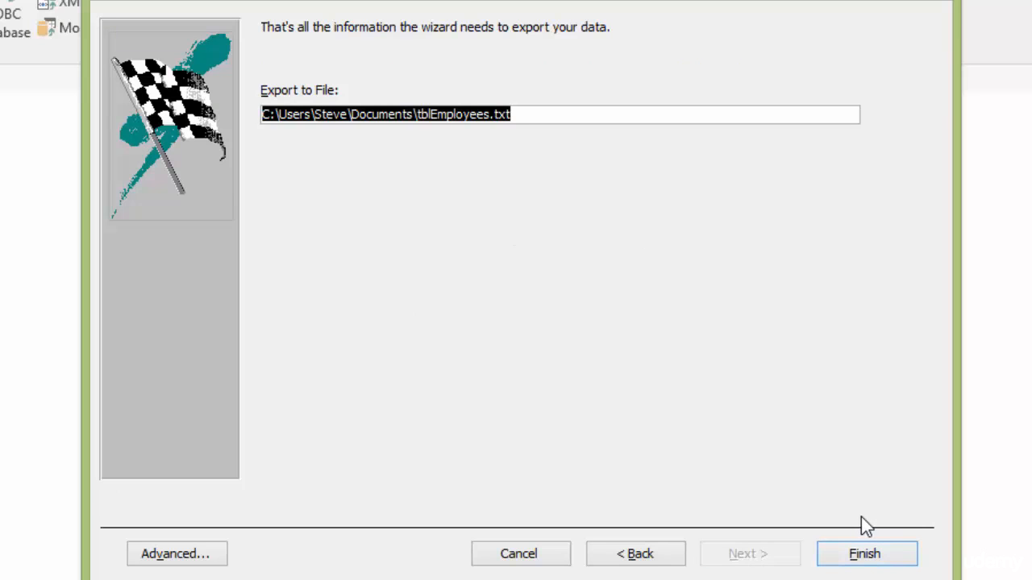
click(892, 555)
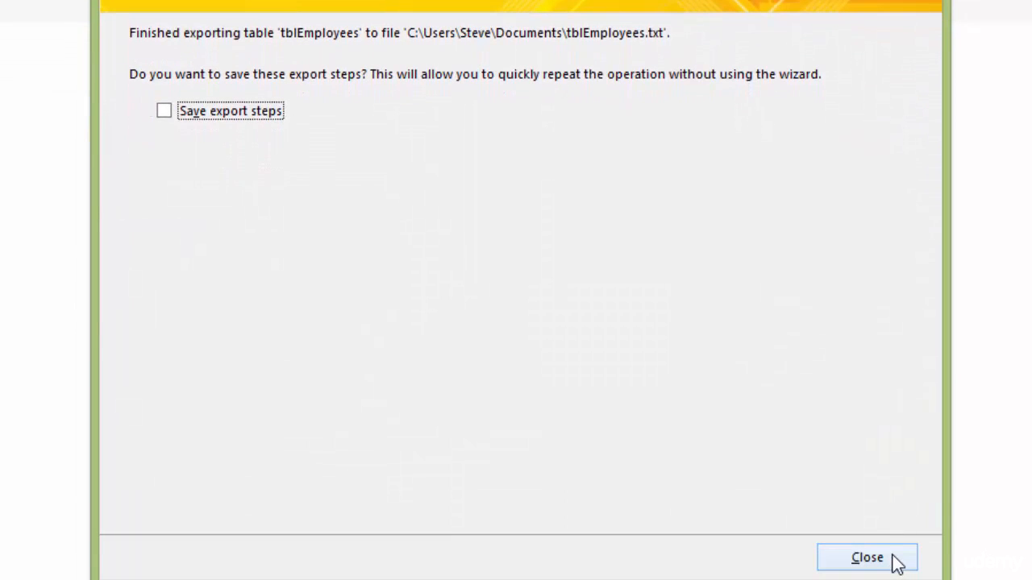
click(868, 558)
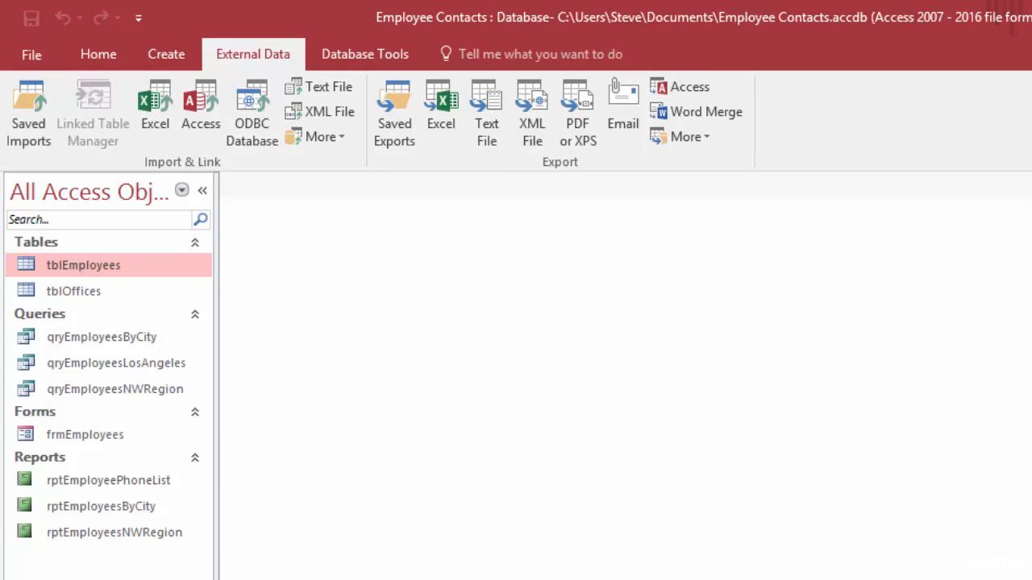
- Switch to File Explorer, find the exported tblEmployees text document in the Documents folder, and open it in Notepad
key(super+e)
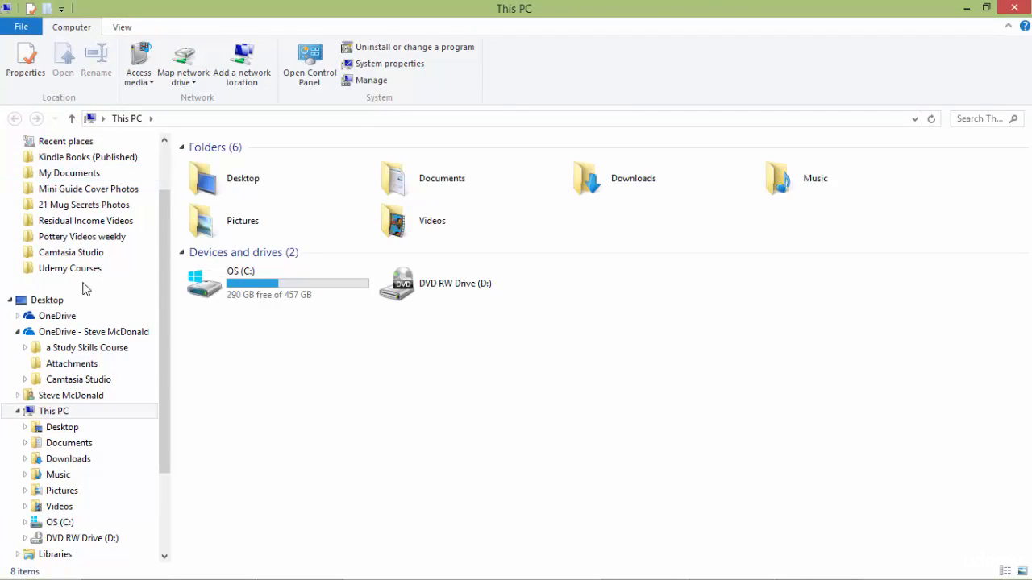
click(79, 447)
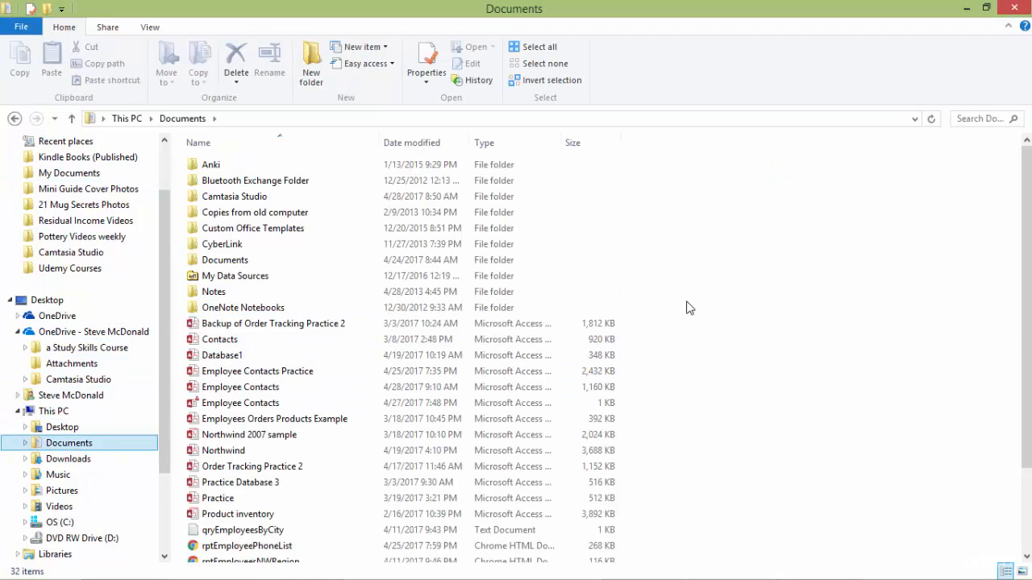
scroll(703, 272, down, 3)
scroll(703, 274, up, 4)
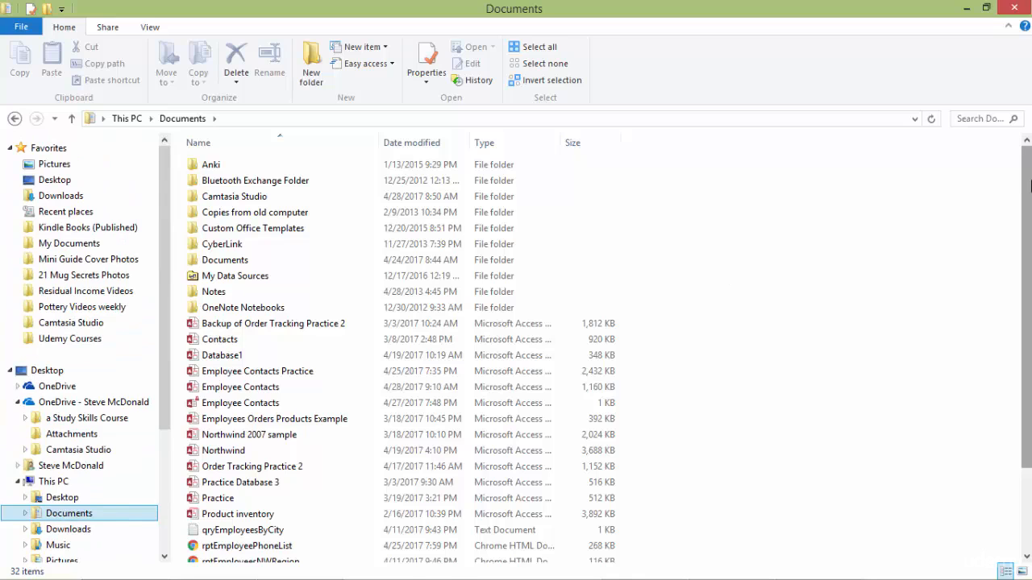
drag(1029, 185, 1030, 266)
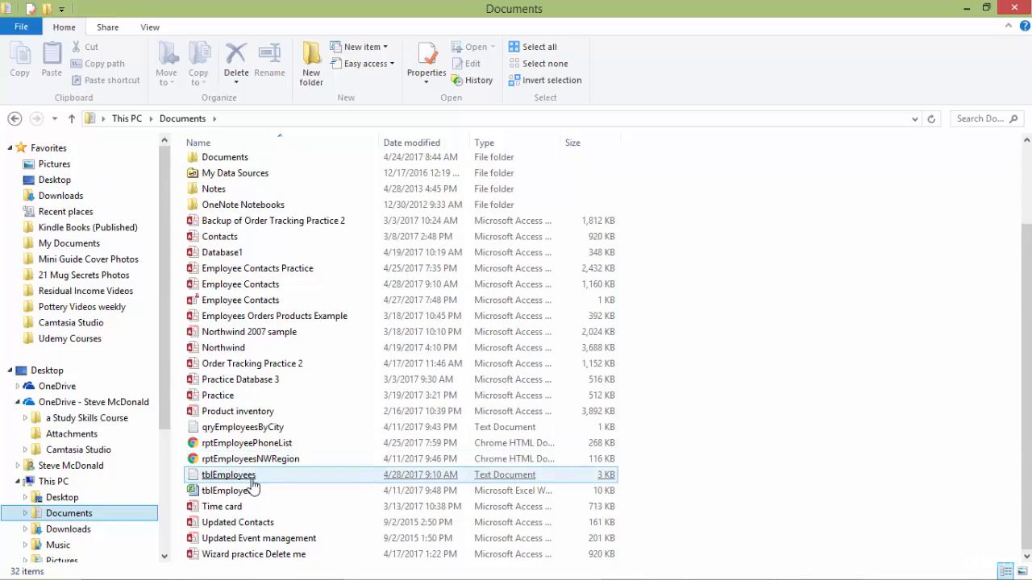
click(227, 477)
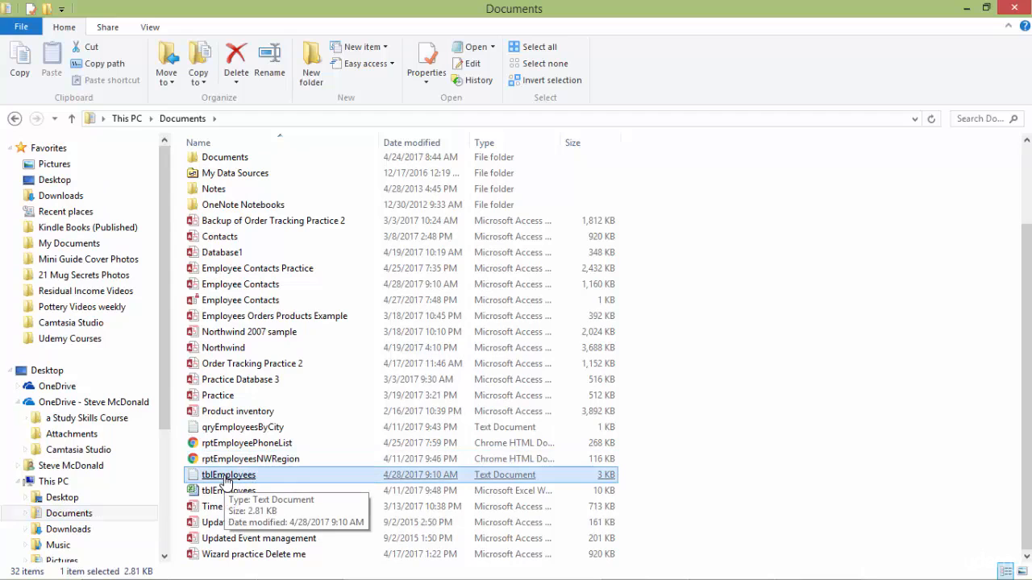
double_click(226, 477)
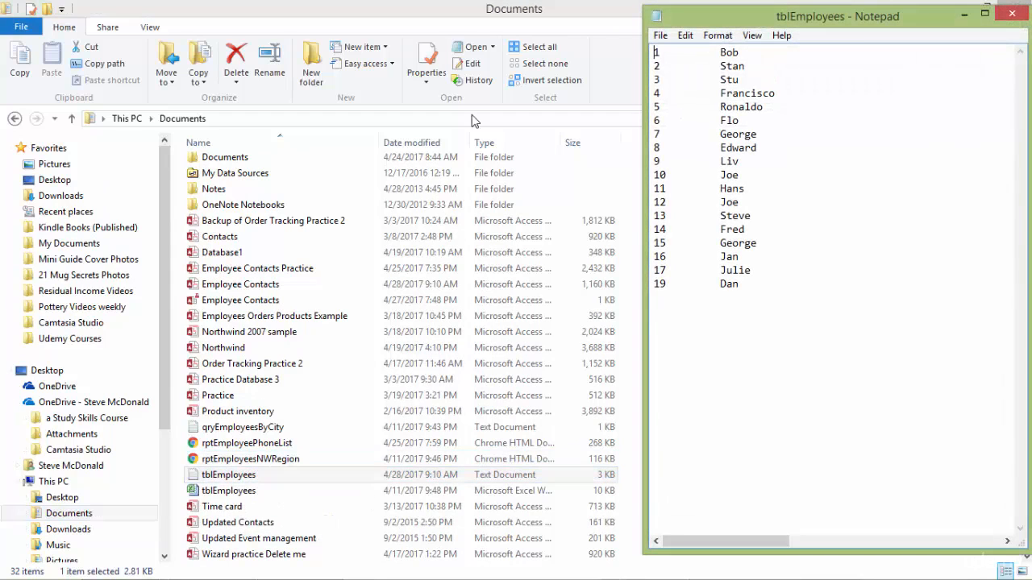
- Place the tblEmployees text window over Access, make it shorter, and examine the exported fixed-width columns through to the last field
click(605, 16)
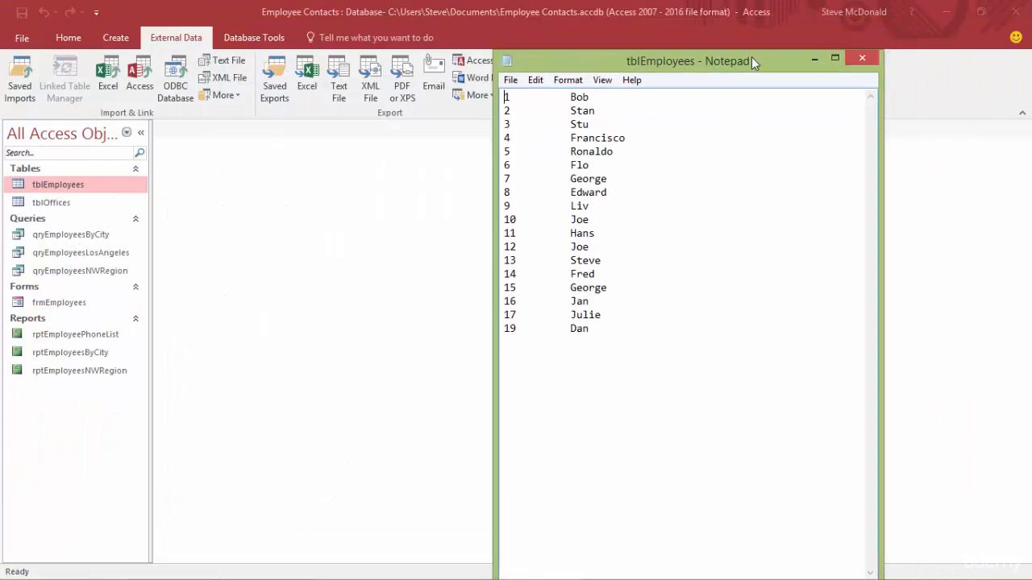
drag(751, 62, 580, 44)
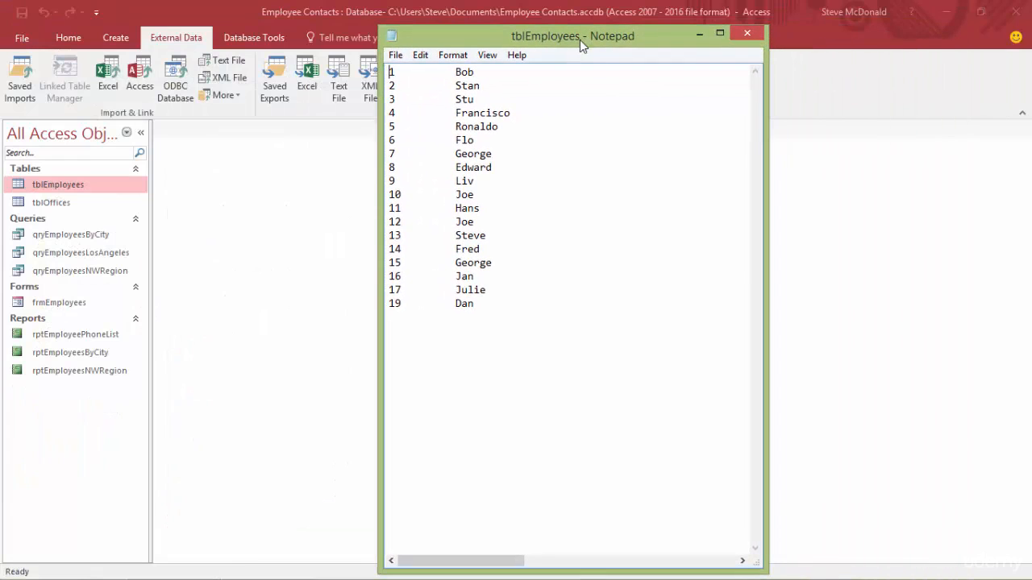
drag(583, 569, 572, 359)
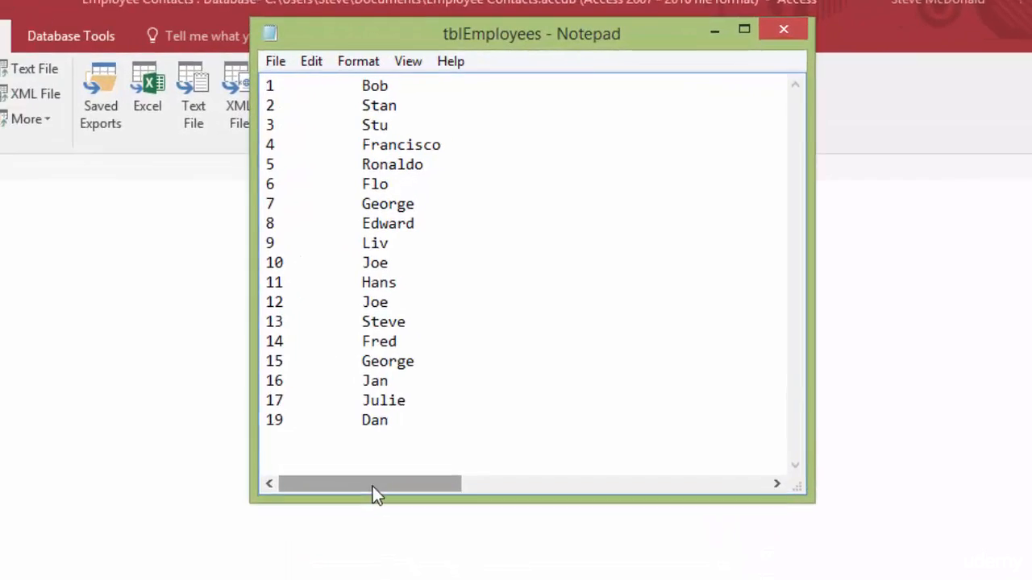
drag(464, 355, 489, 357)
drag(371, 562, 686, 566)
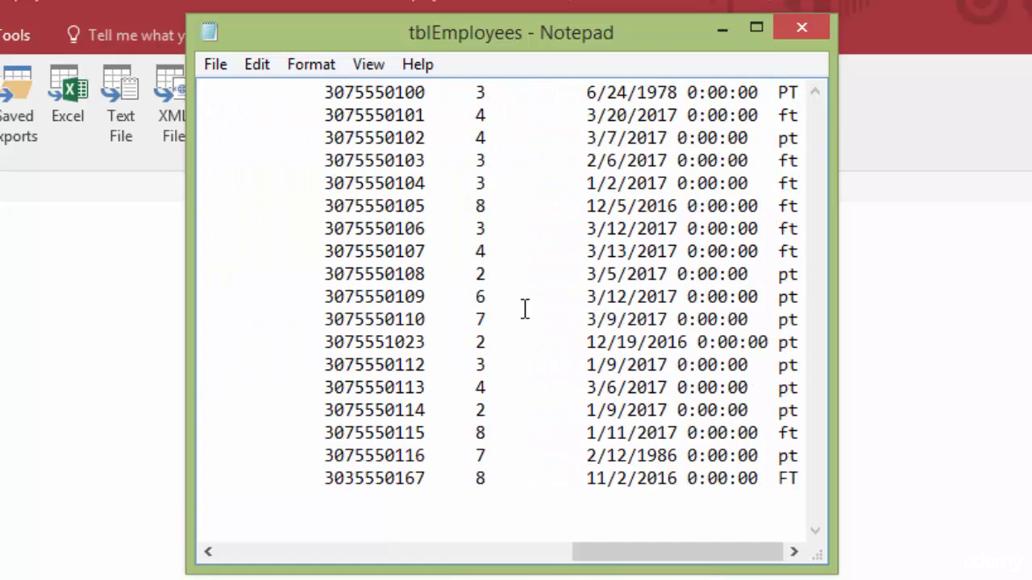